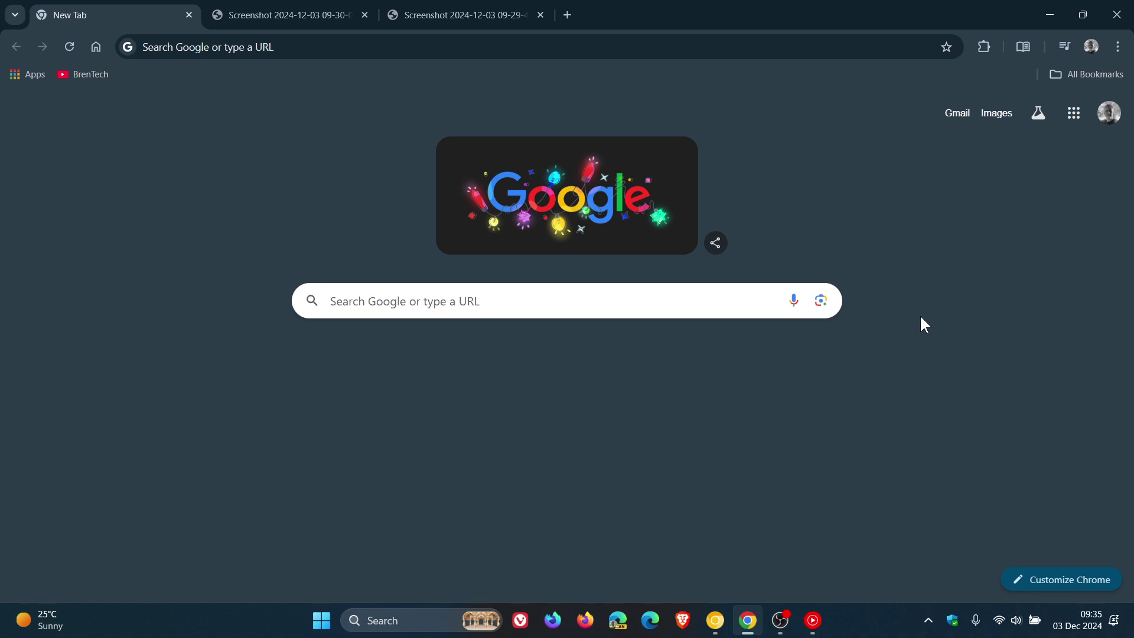
# - Open and close the tab search list from the chevron at the top left
pyautogui.click(15, 14)
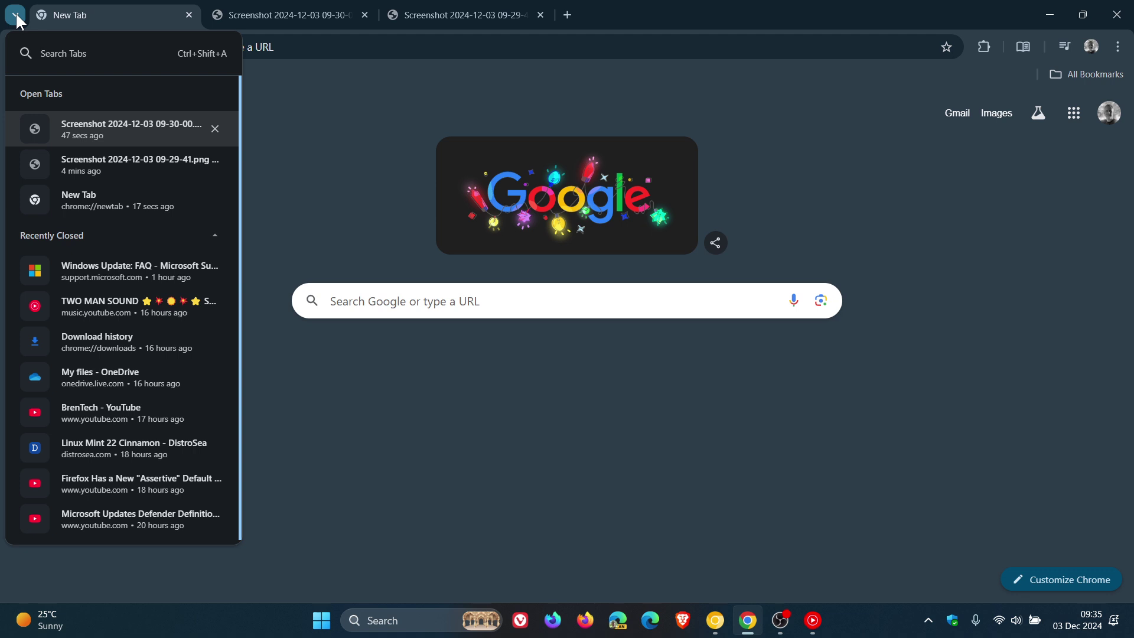
pyautogui.click(16, 16)
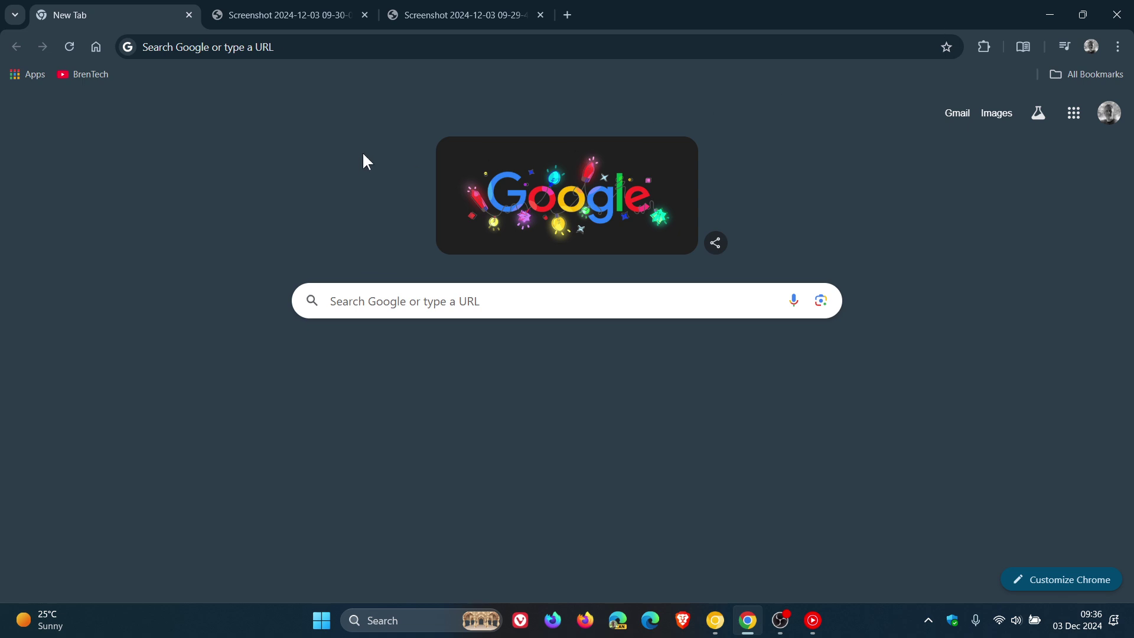
# - View both old settings screenshots at full size, then return to the New Tab page
pyautogui.click(310, 13)
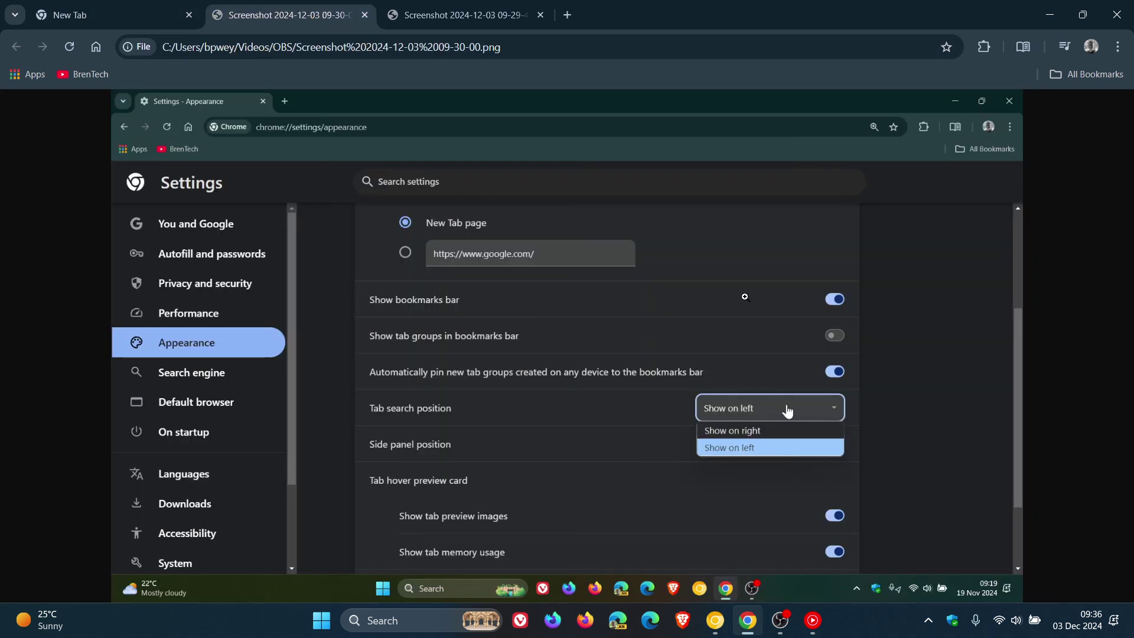
pyautogui.click(768, 400)
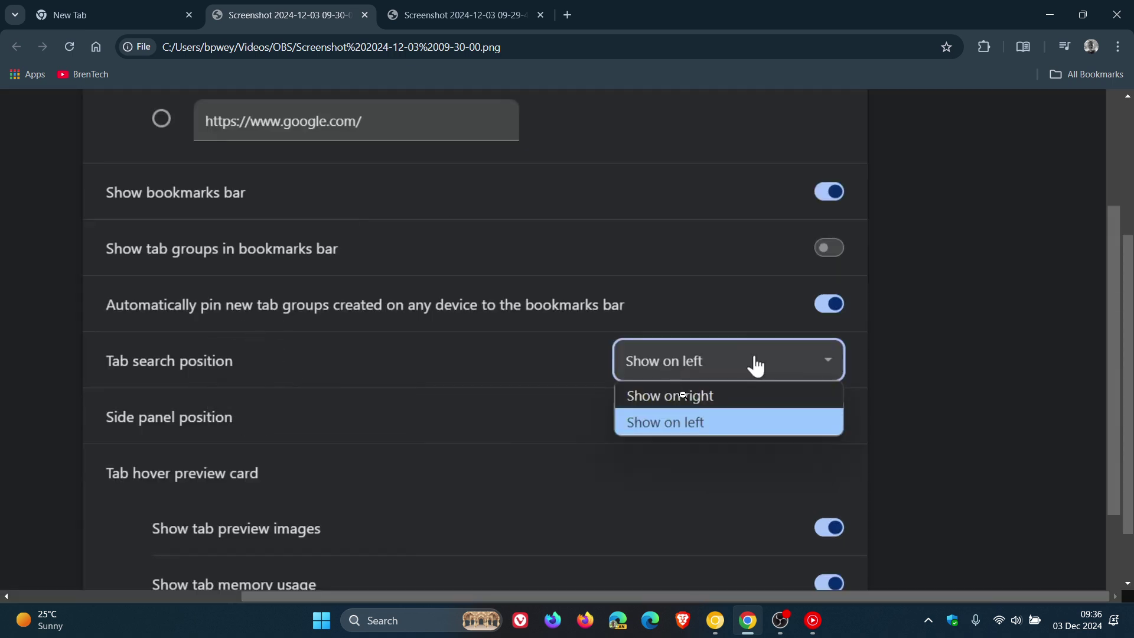
pyautogui.hotkey('ctrl', 'Tab')
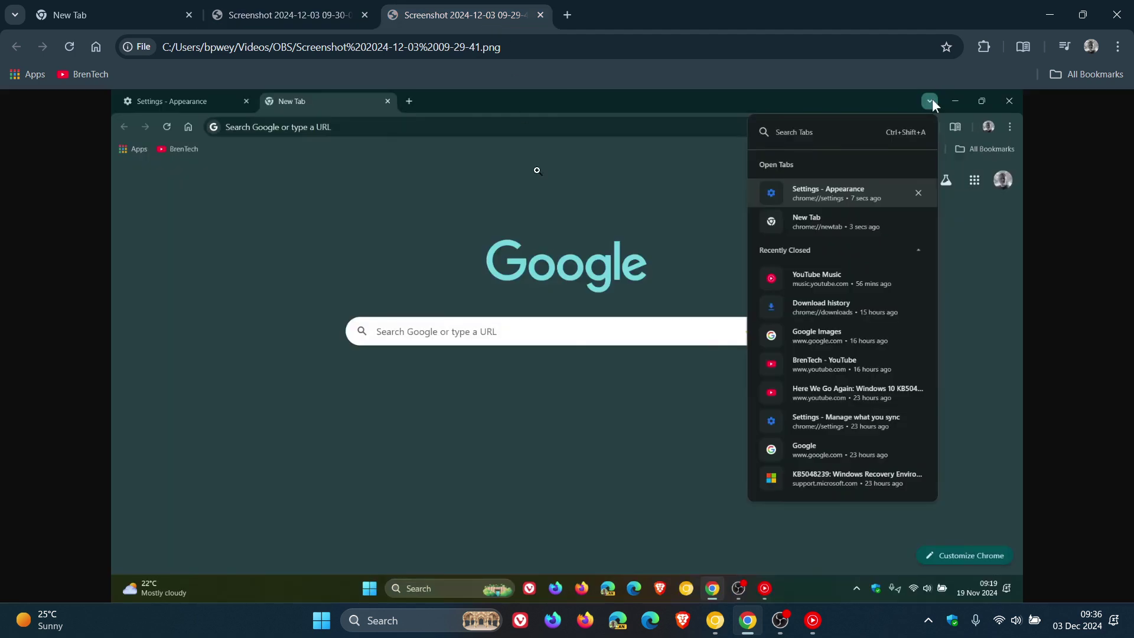
pyautogui.click(927, 139)
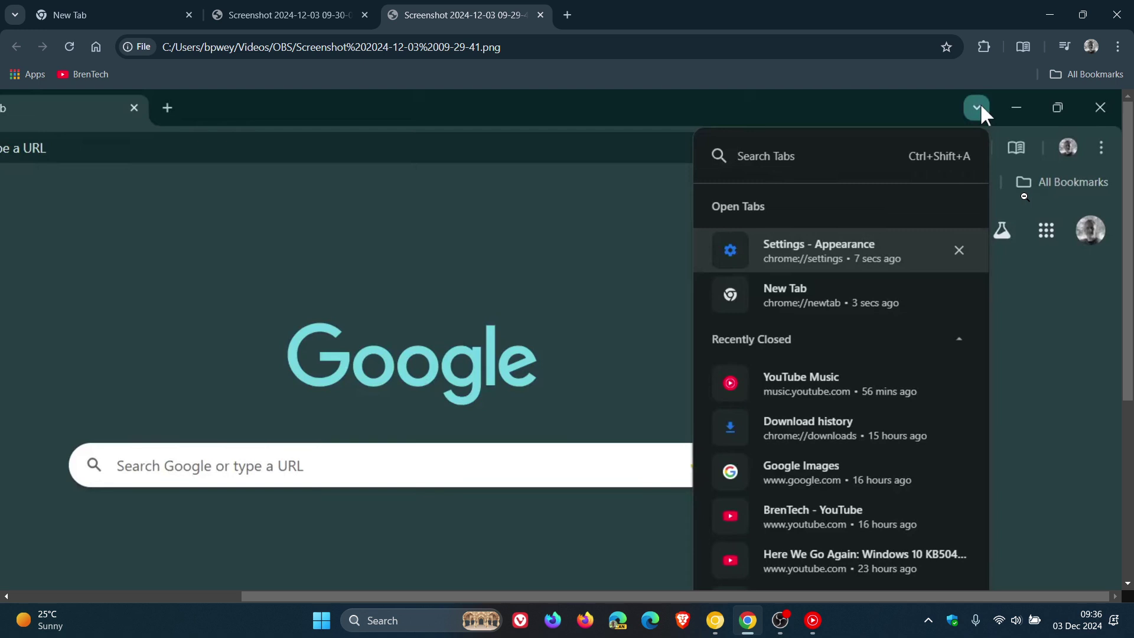
pyautogui.click(104, 20)
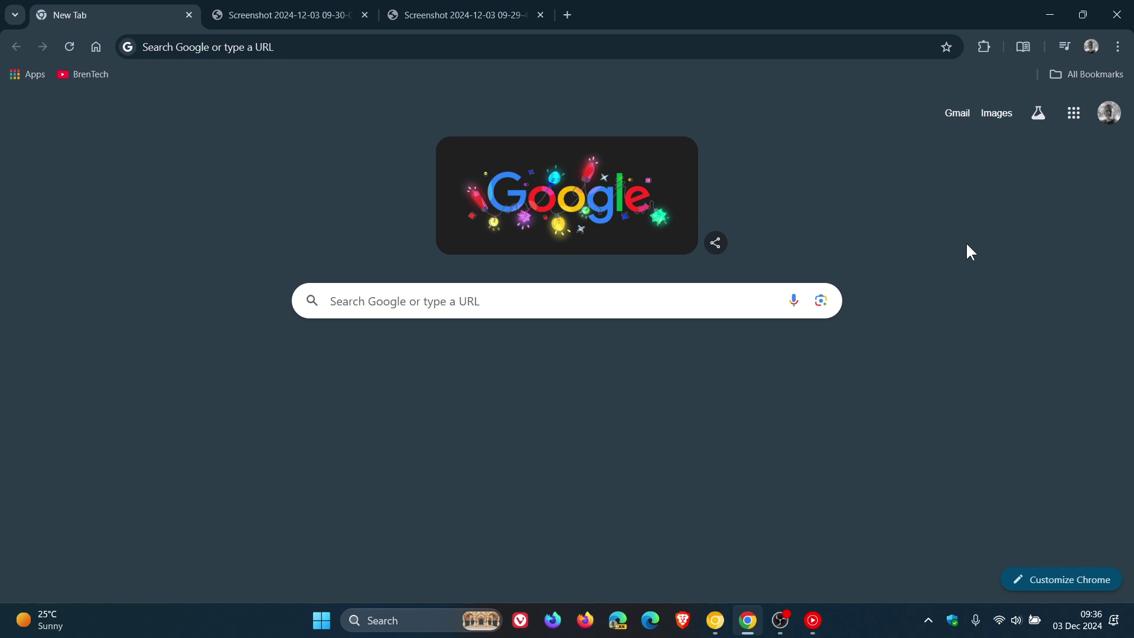
# - Open Settings > Appearance, scroll down, and compare it with the old settings screenshot
pyautogui.click(1119, 47)
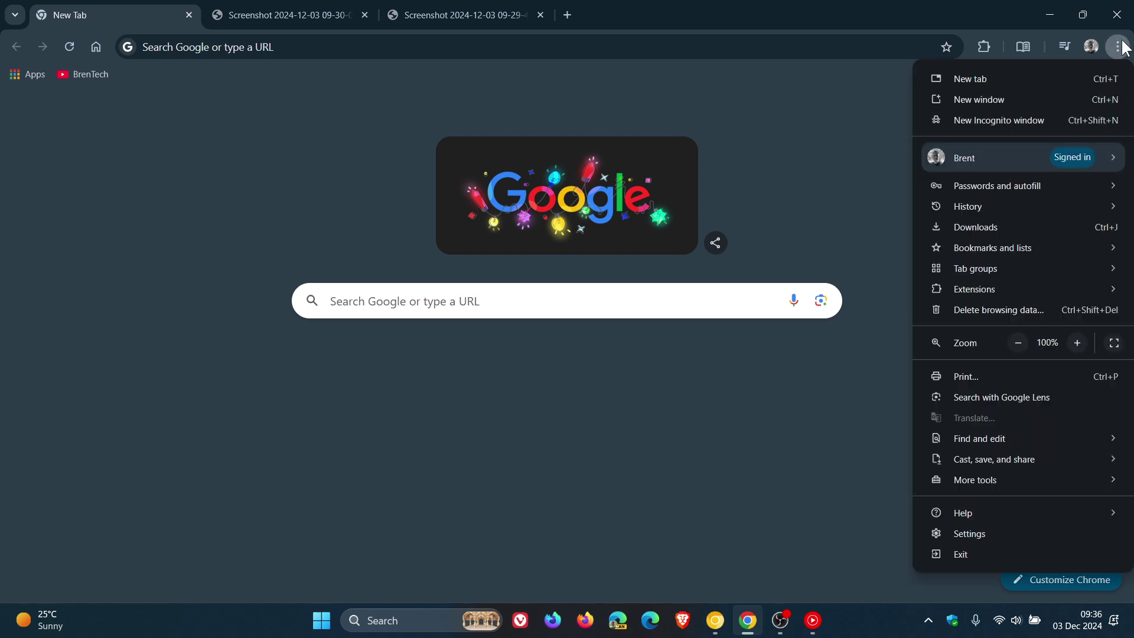
pyautogui.click(1011, 531)
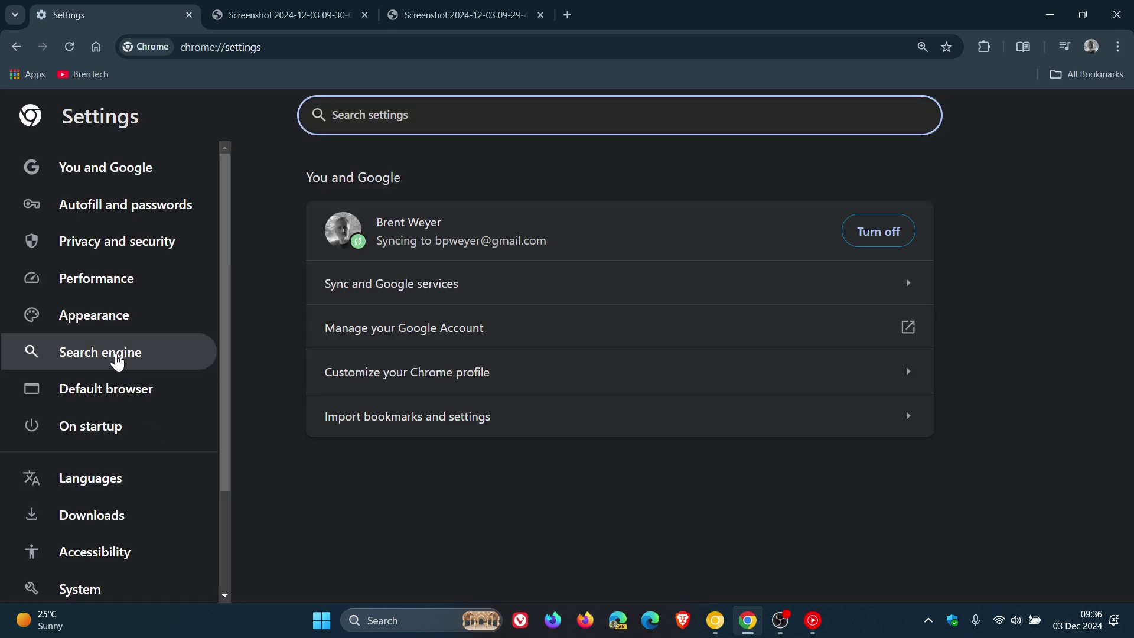
pyautogui.click(111, 314)
pyautogui.scroll(-5, 1007, 345)
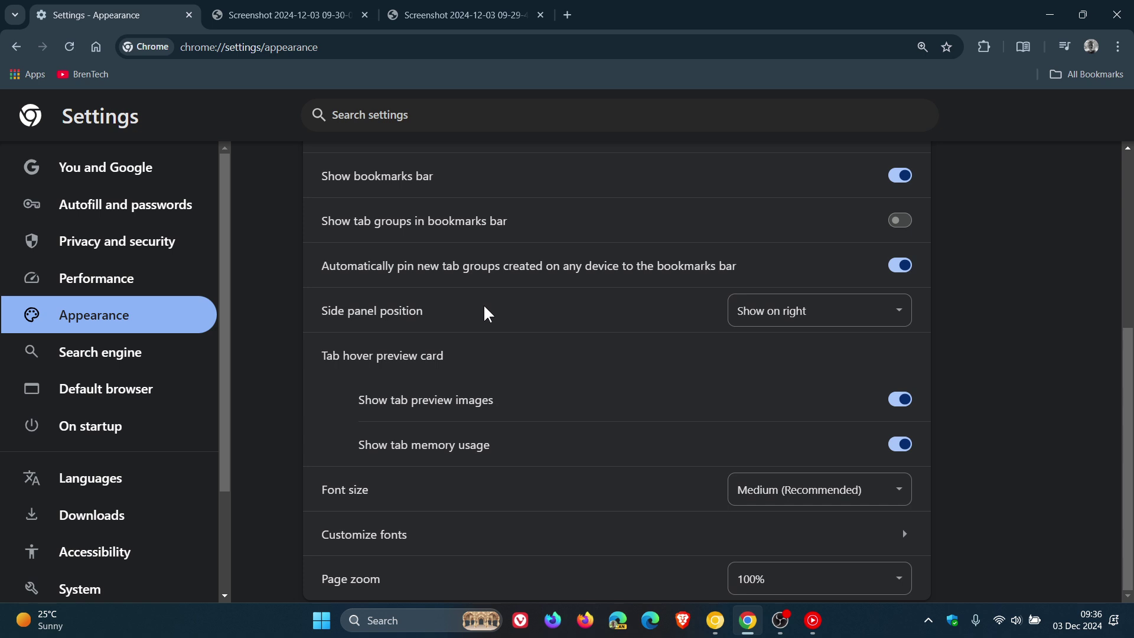
pyautogui.click(326, 17)
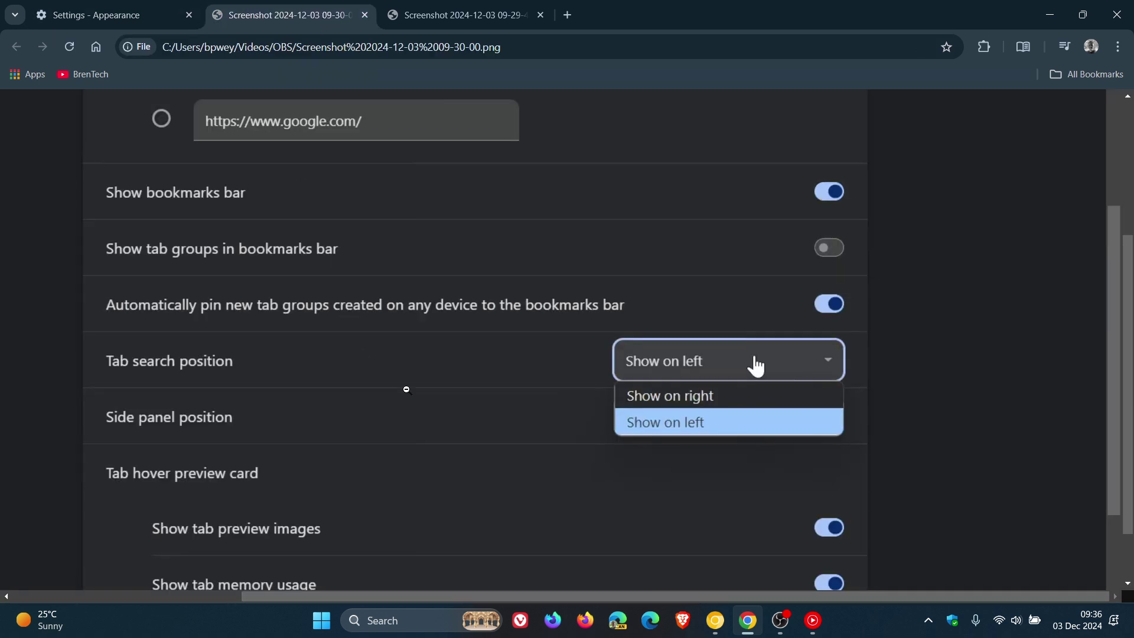
pyautogui.click(135, 19)
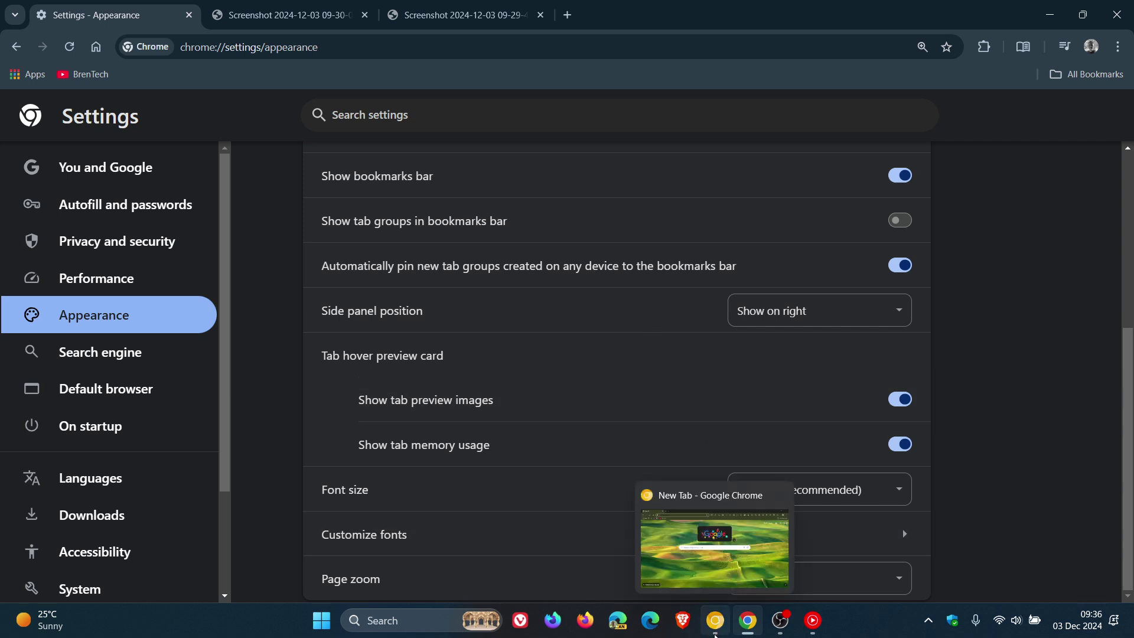
# - In Chrome Canary, add a second New Tab and open and close the tab search list
pyautogui.click(716, 631)
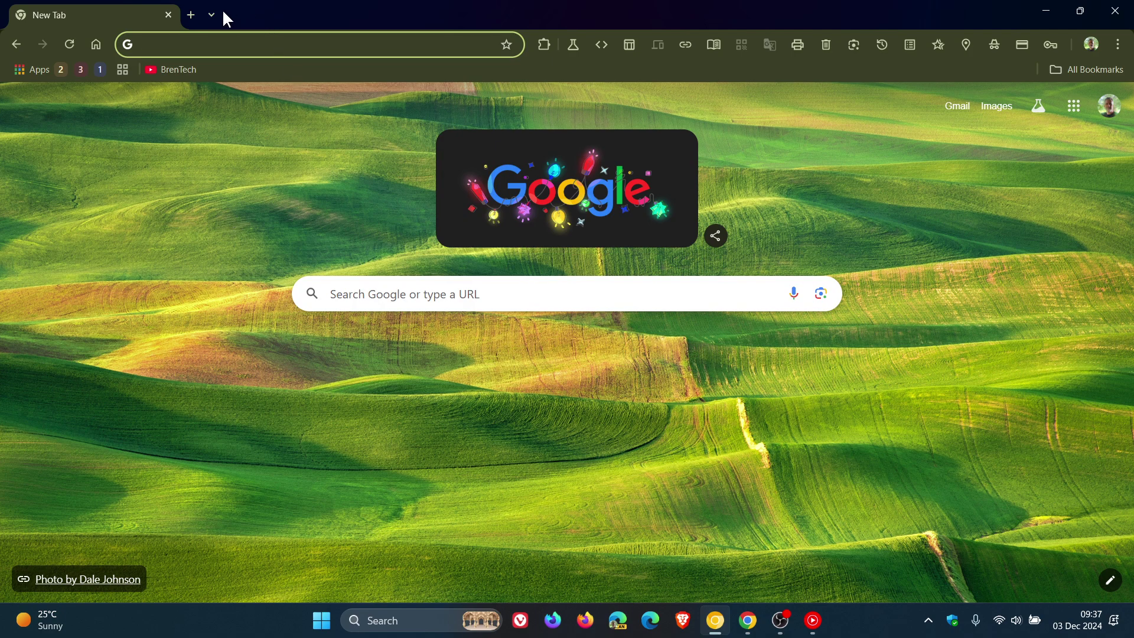
pyautogui.click(191, 14)
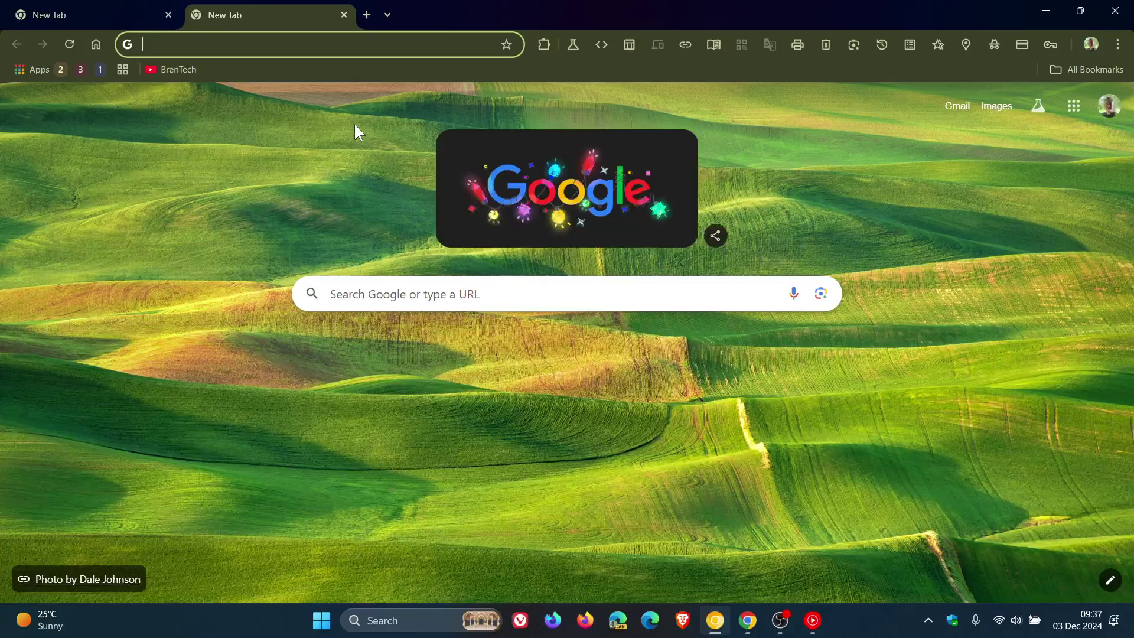
pyautogui.click(387, 16)
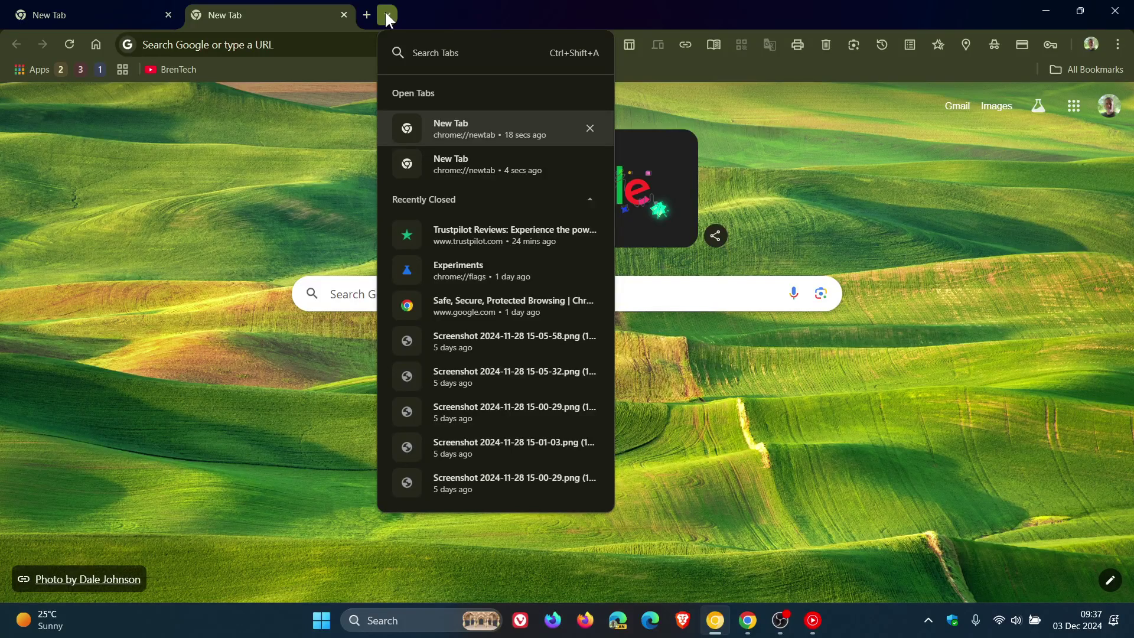
pyautogui.click(310, 141)
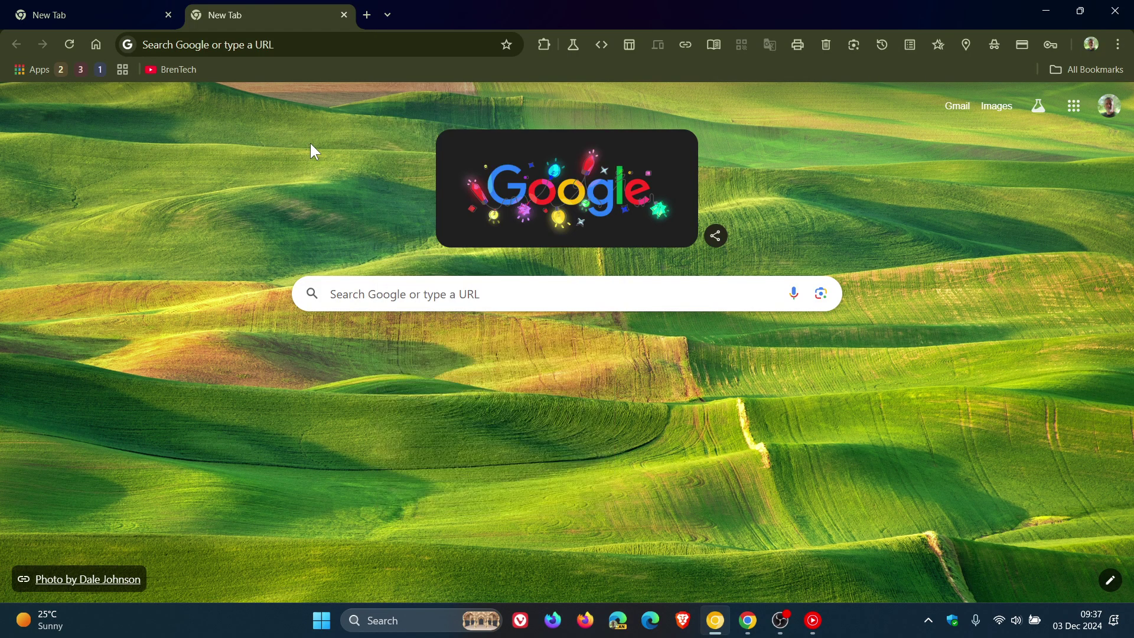
# - Add a third New Tab in Canary and open and close tab search again
pyautogui.click(367, 15)
pyautogui.click(563, 16)
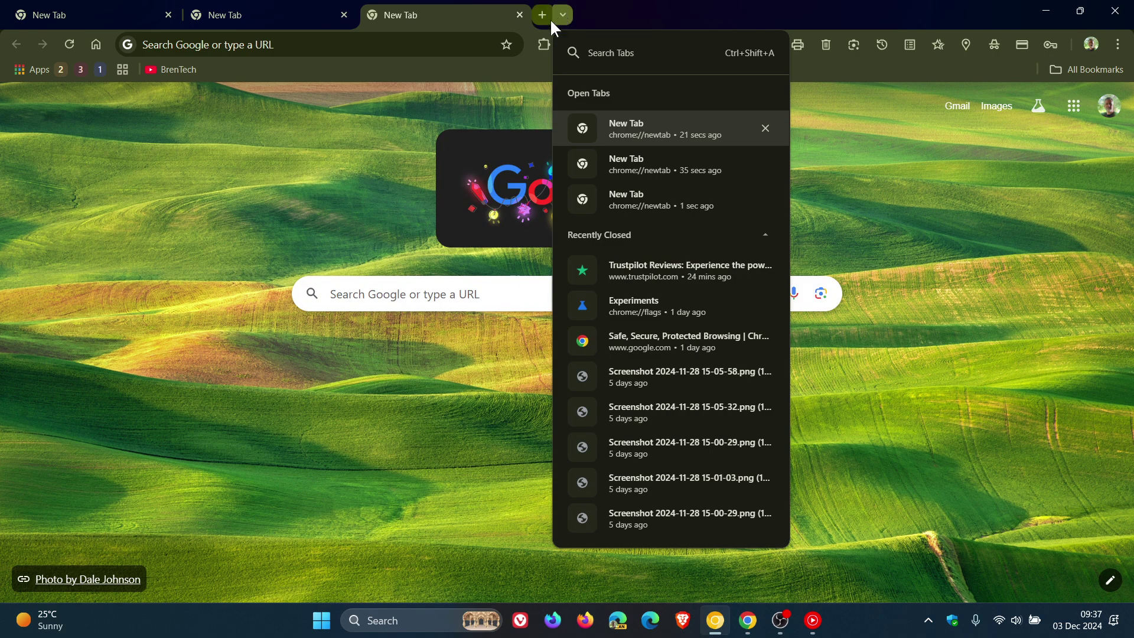
pyautogui.click(890, 188)
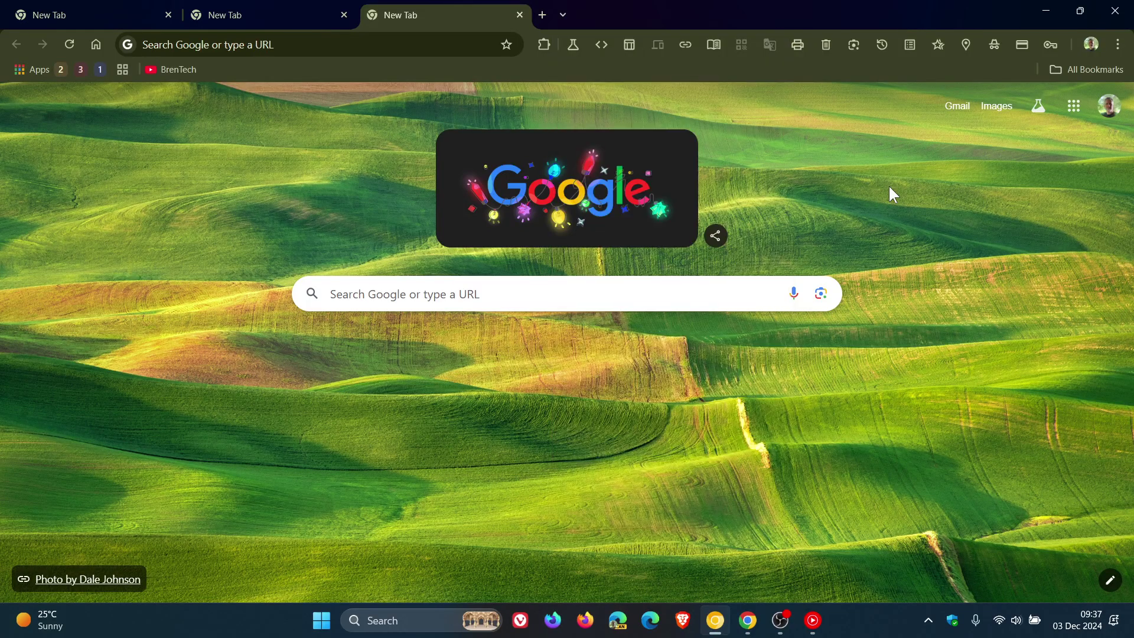
# - In regular Chrome, view the old settings screenshot and open and close tab search
pyautogui.click(748, 620)
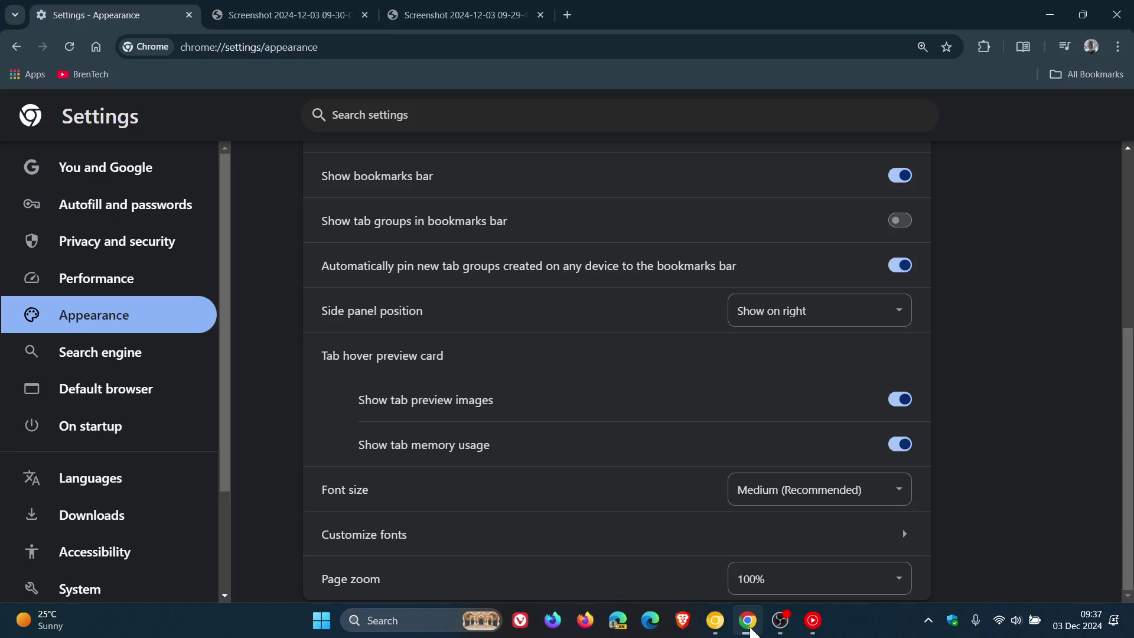
pyautogui.click(293, 13)
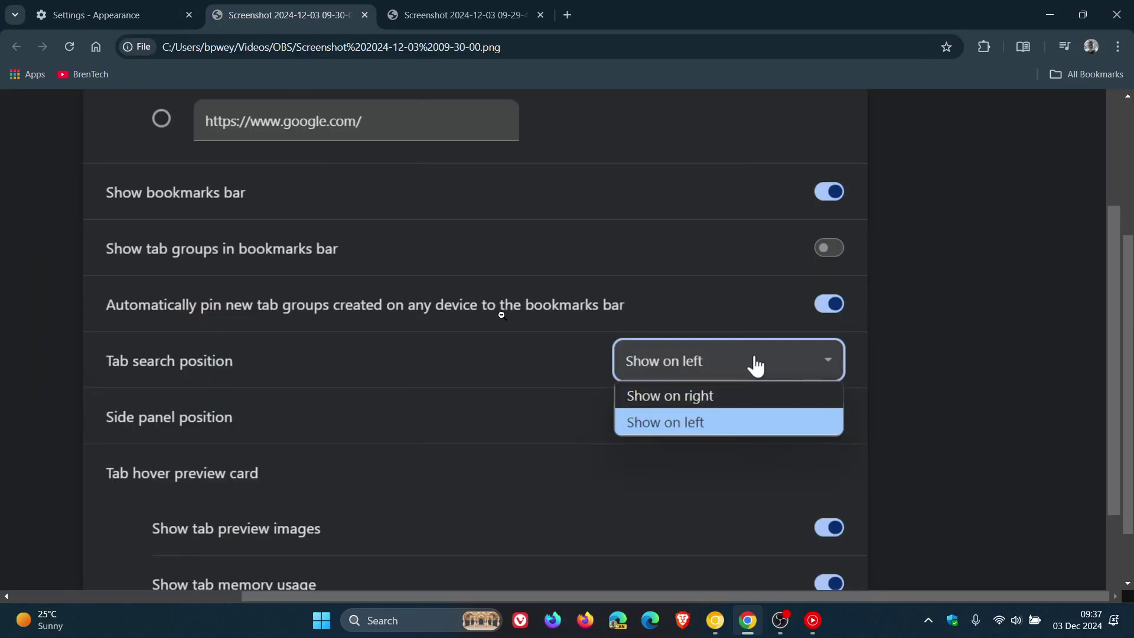
pyautogui.click(12, 19)
pyautogui.click(12, 19)
# - Add a fourth New Tab in Canary, try tab search, then return to regular Chrome
pyautogui.click(721, 630)
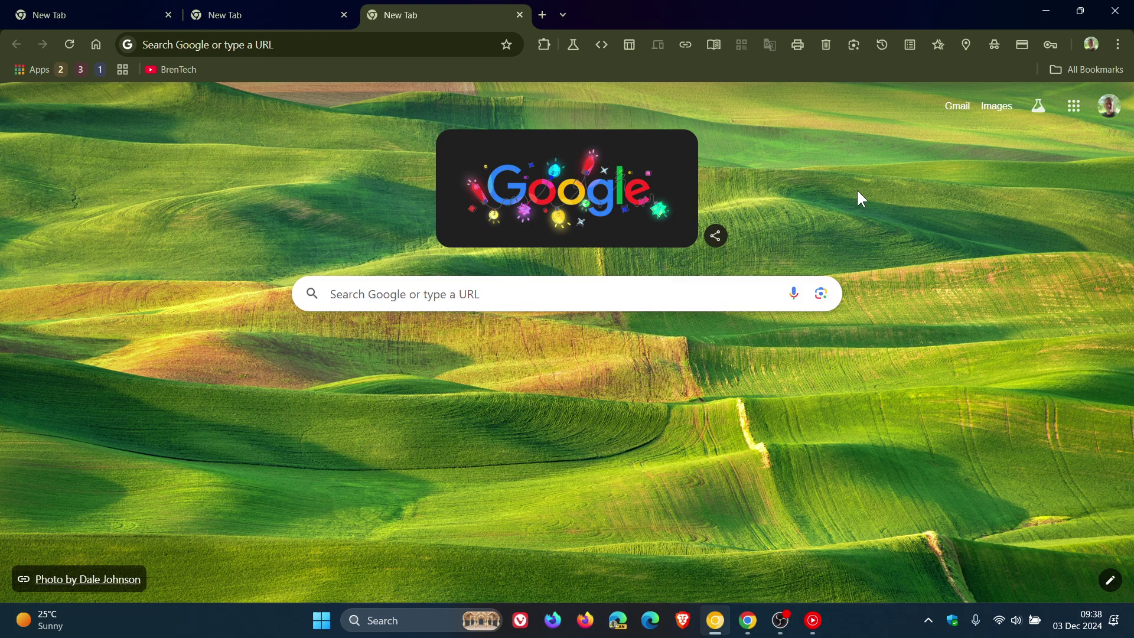
pyautogui.click(543, 15)
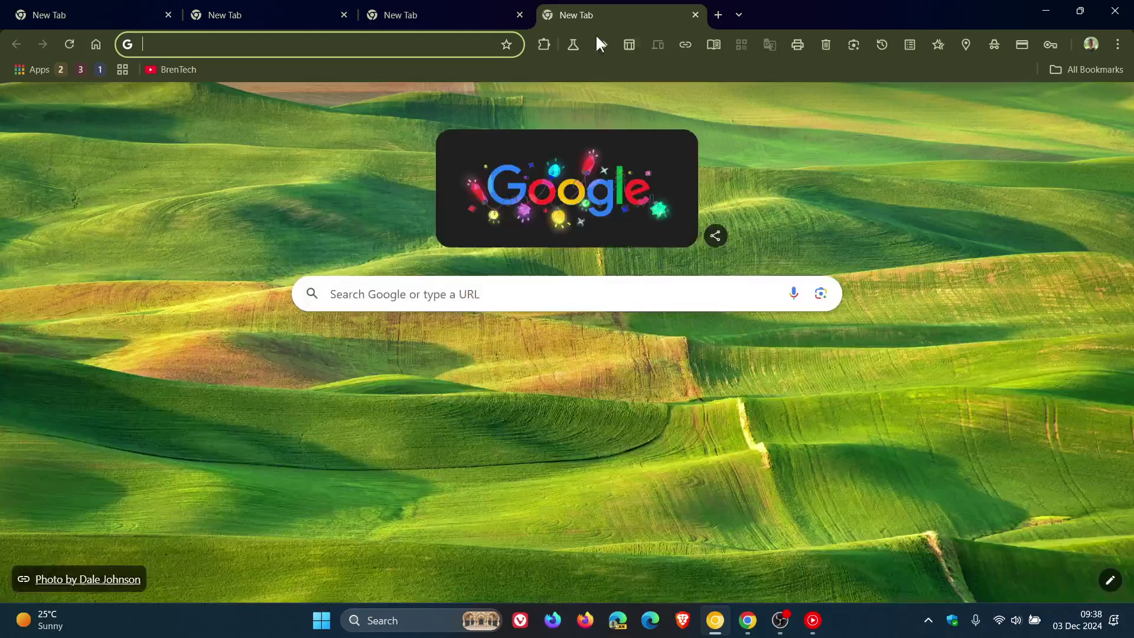
pyautogui.click(740, 15)
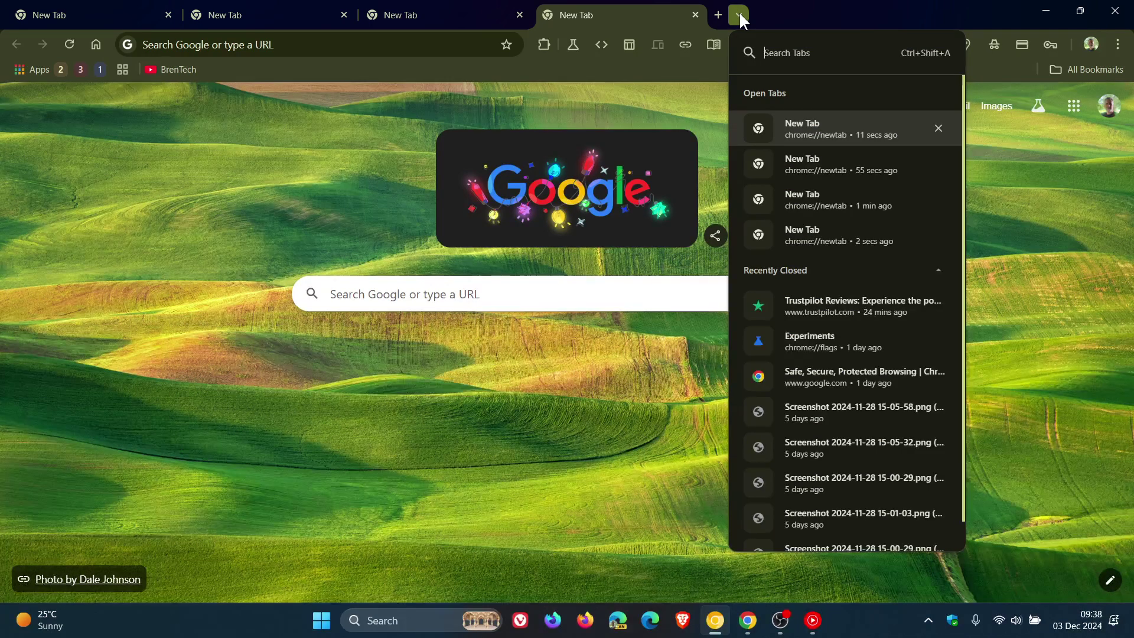
pyautogui.click(739, 11)
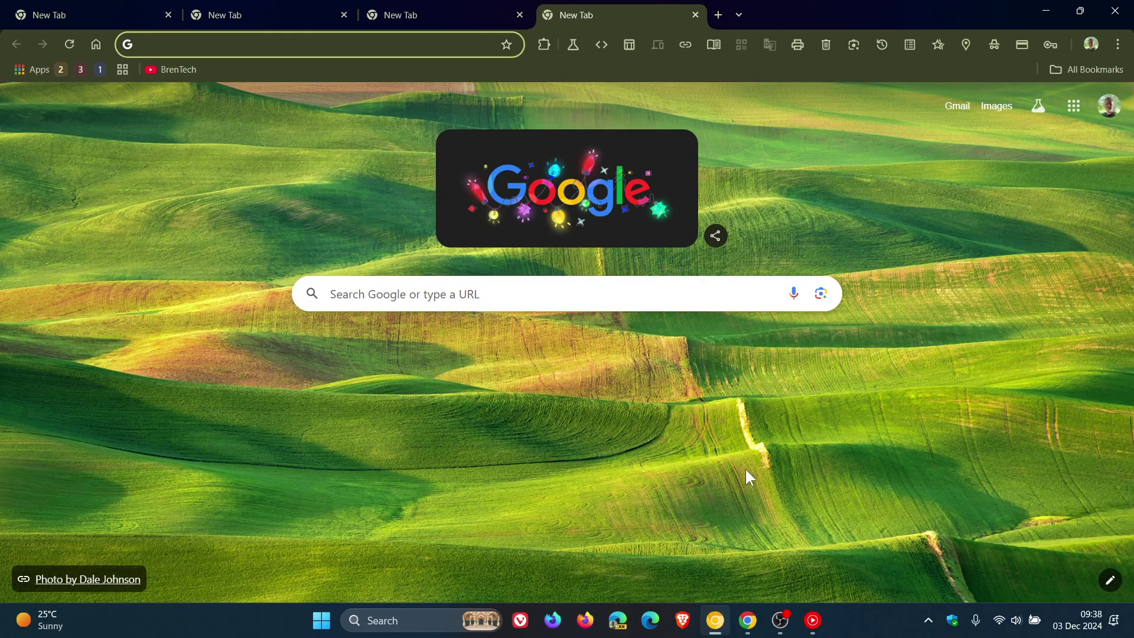
pyautogui.click(749, 621)
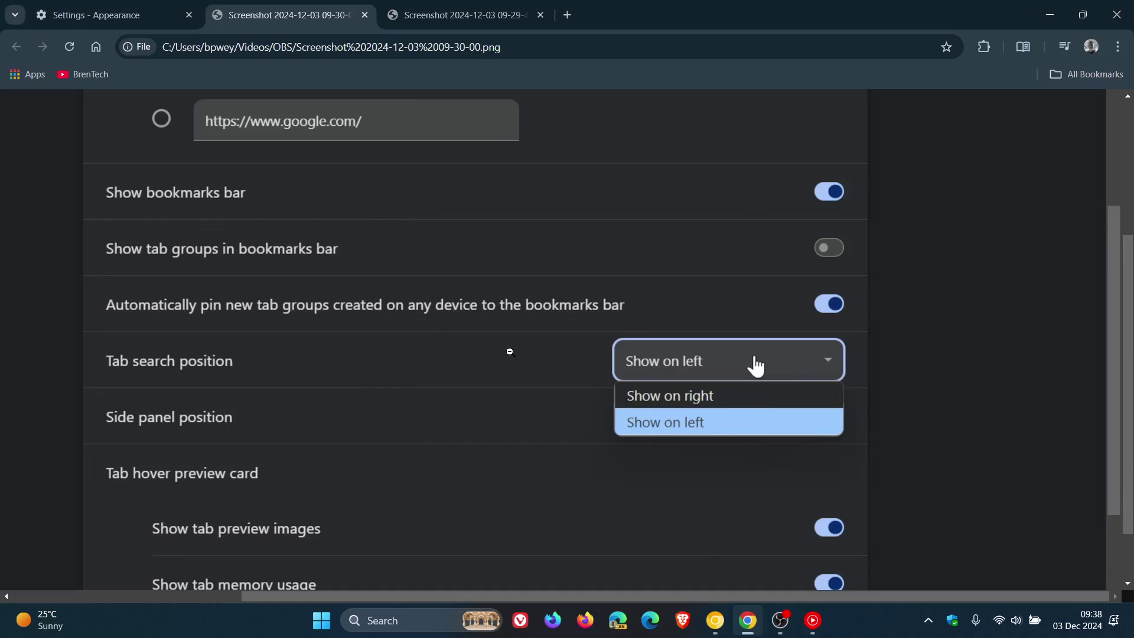
# - Compare the screenshot tabs with the live Appearance settings, then load the New Tab page via Home
pyautogui.click(458, 16)
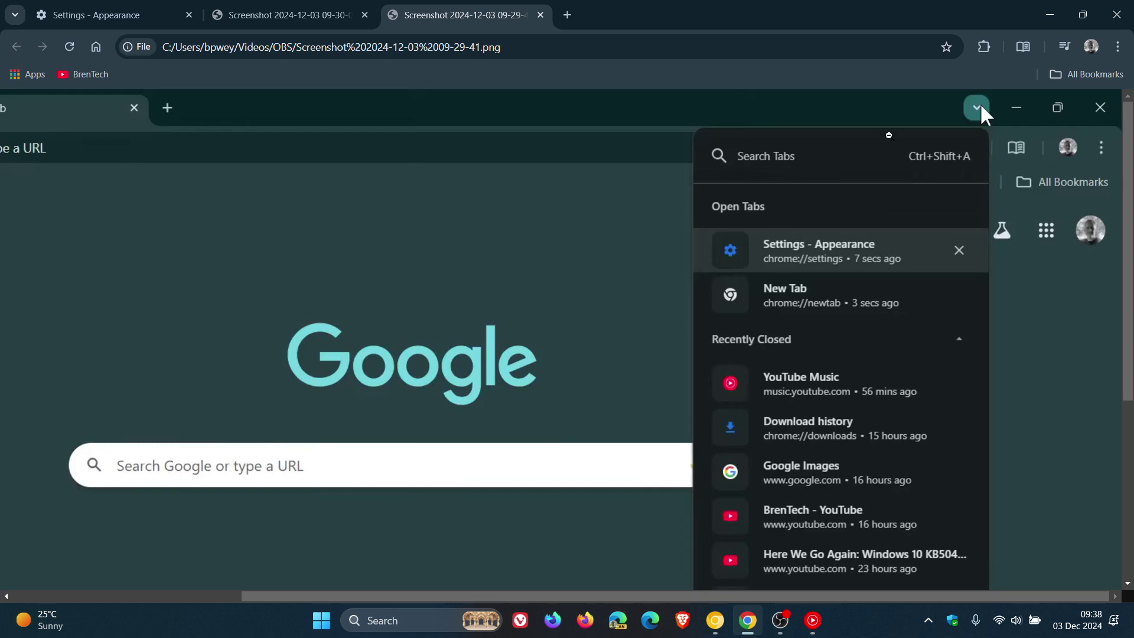
pyautogui.click(112, 17)
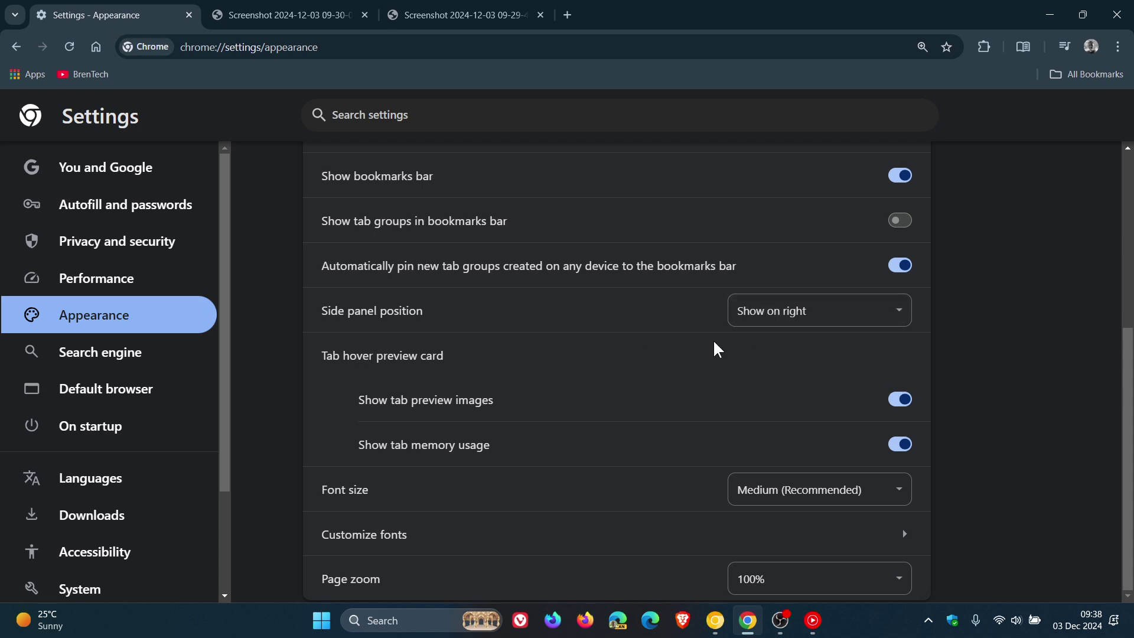
pyautogui.click(284, 14)
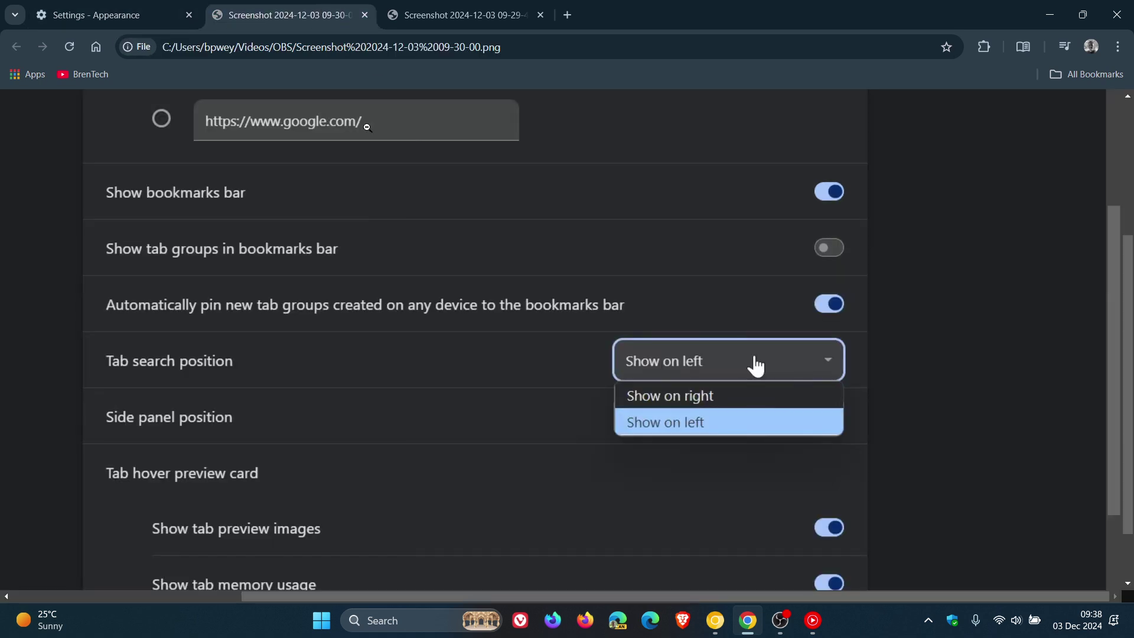
pyautogui.click(142, 15)
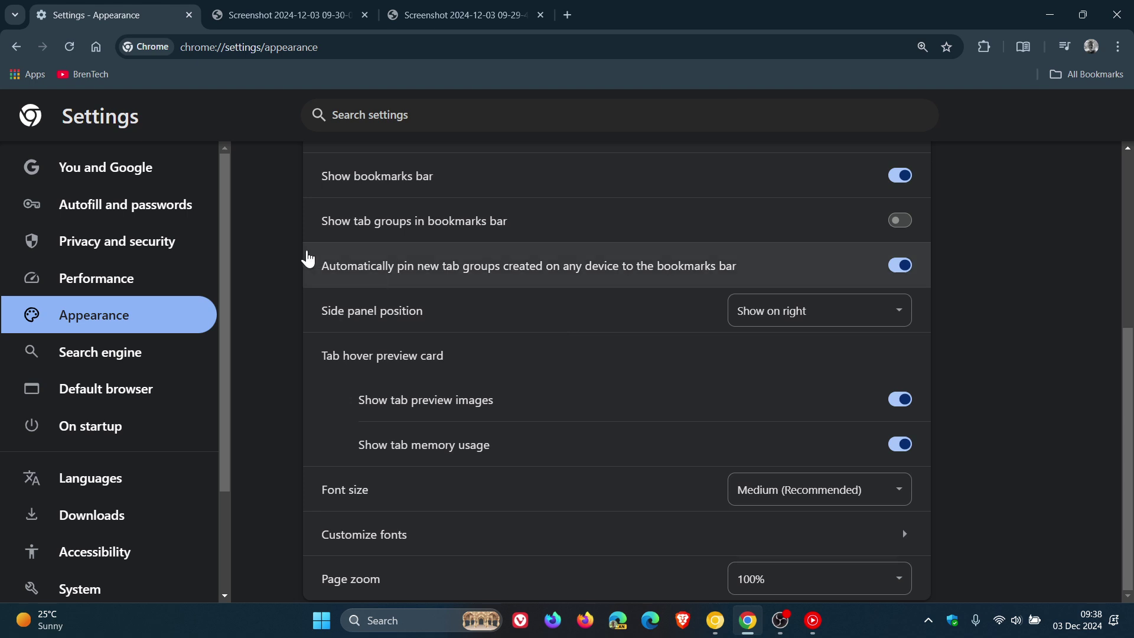
pyautogui.click(96, 46)
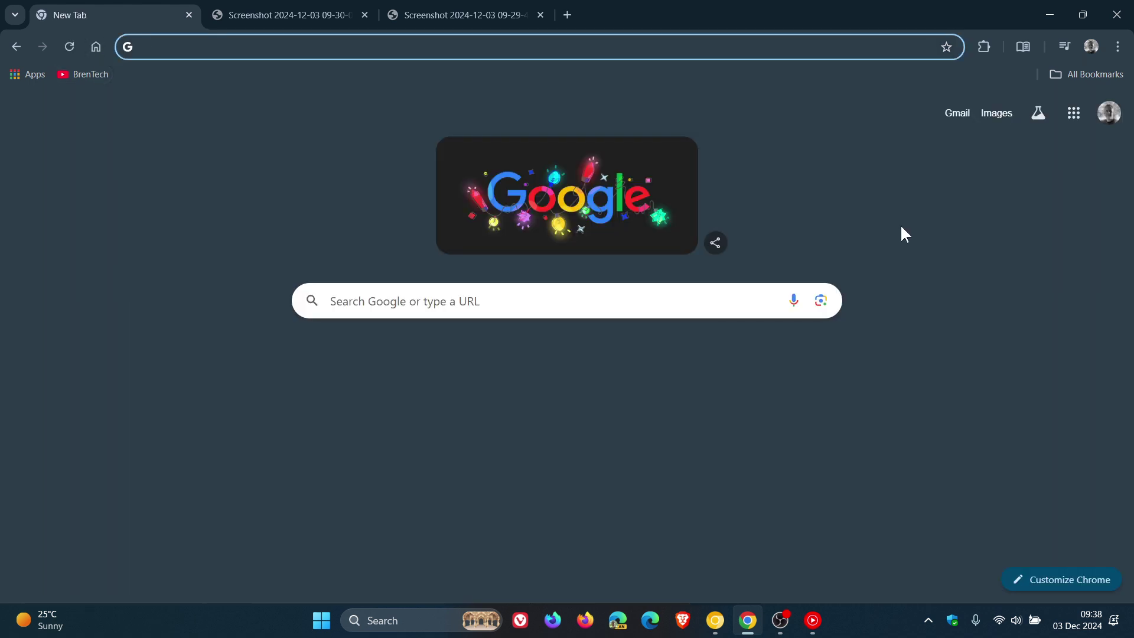